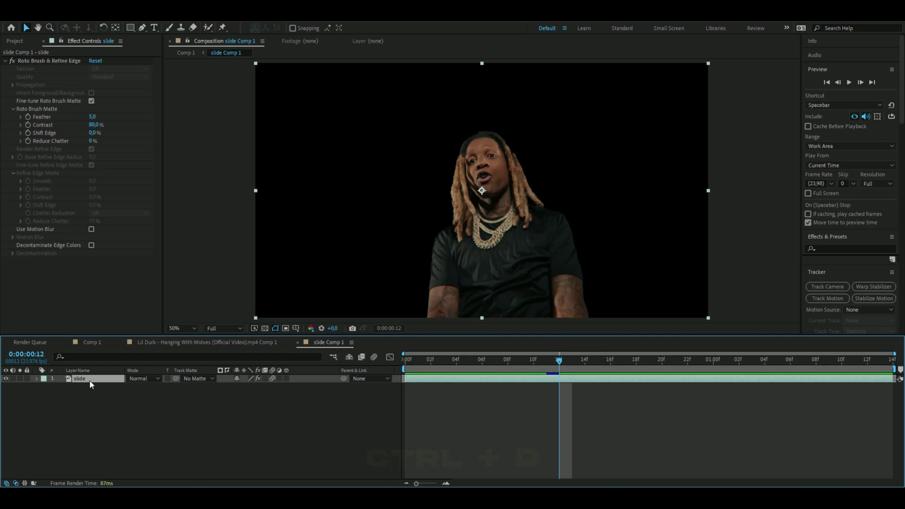
Step: Duplicate the slide layer and delete the Roto Brush & Refine Edge effect from the lower copy
key("ctrl+d")
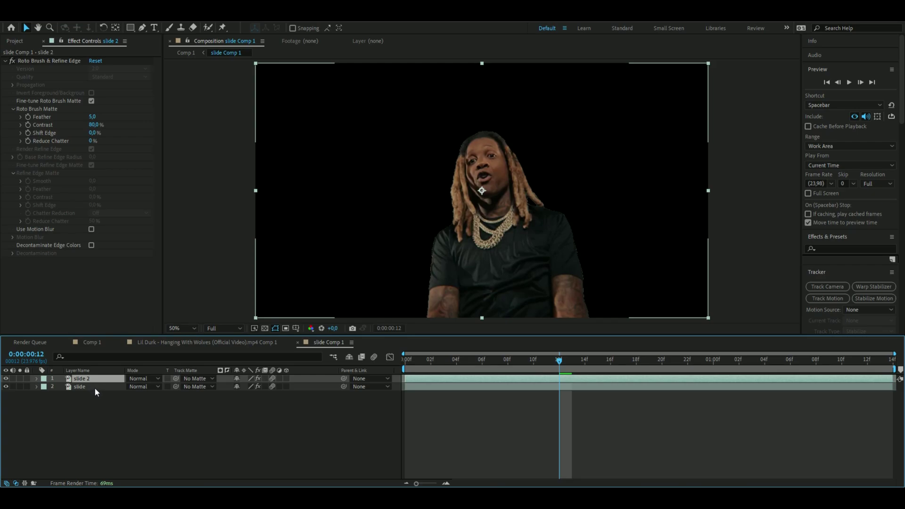
left_click(95, 387)
left_click(39, 61)
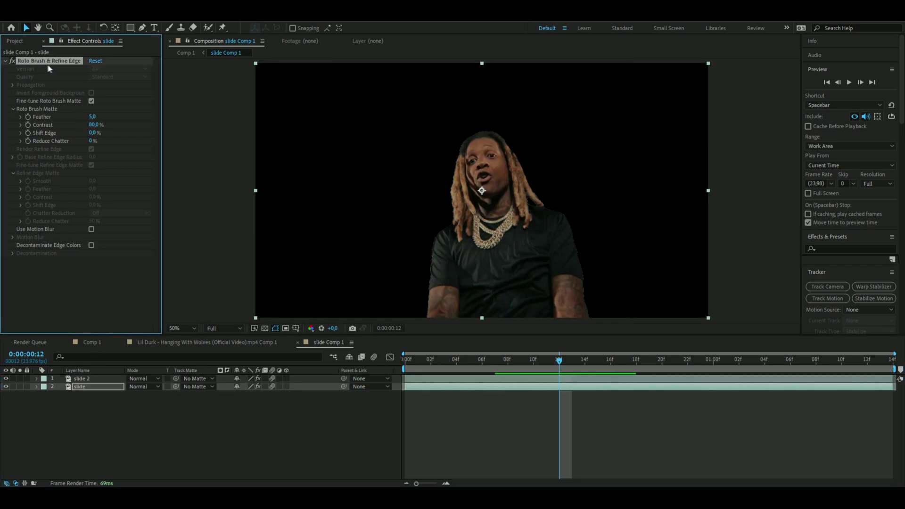
key("Delete")
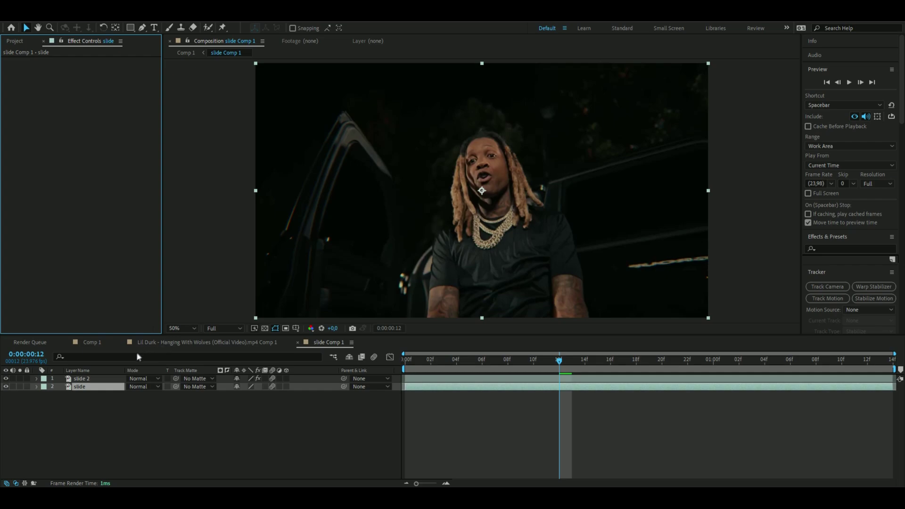
Step: At the first frame, move the lower slide layer horizontally to X position 1672
key("Home")
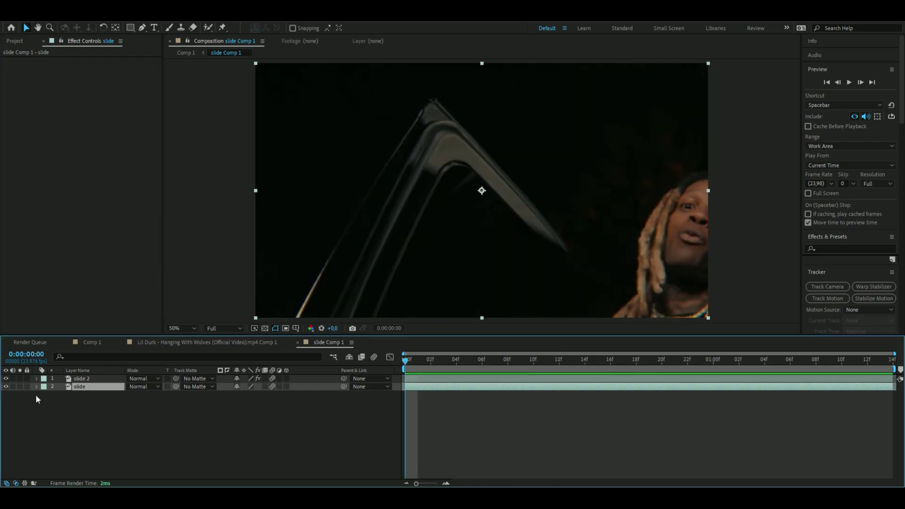
left_click(37, 386)
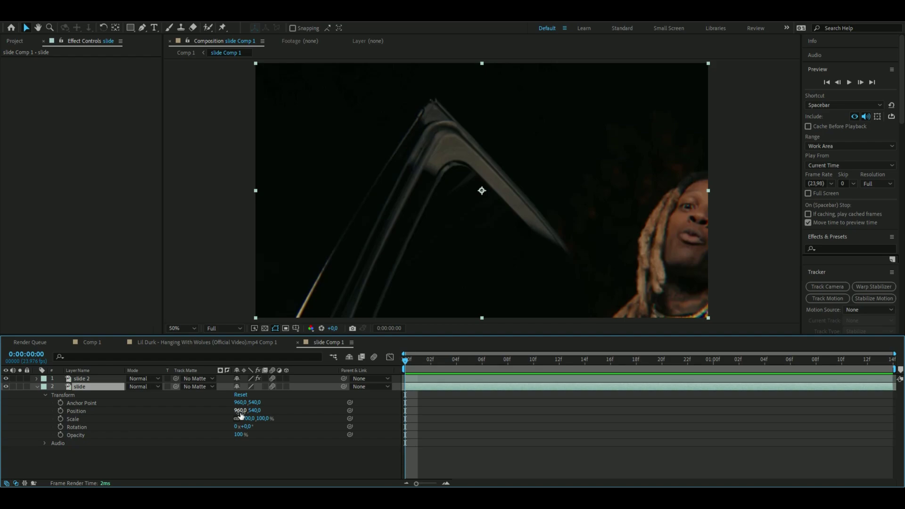
left_click_drag(240, 411, 572, 414)
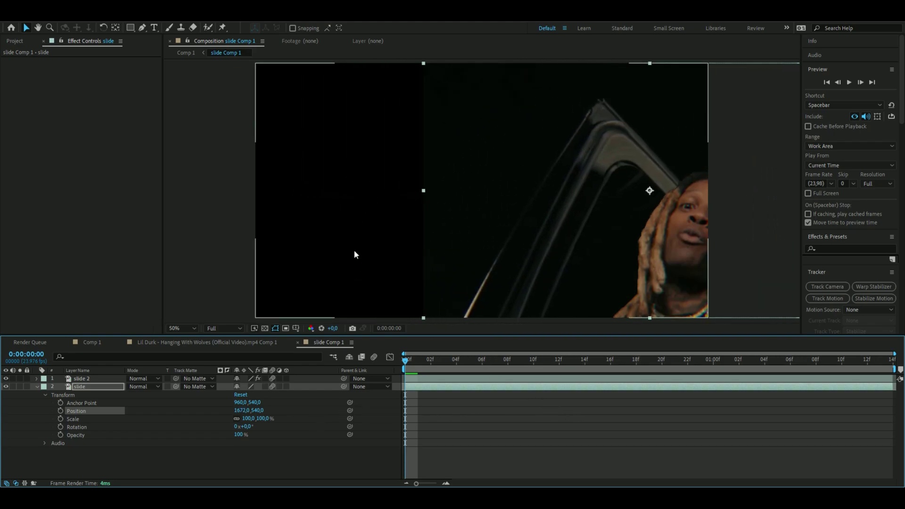
Step: Apply the Motion Tile effect to the lower slide layer
left_click(434, 387)
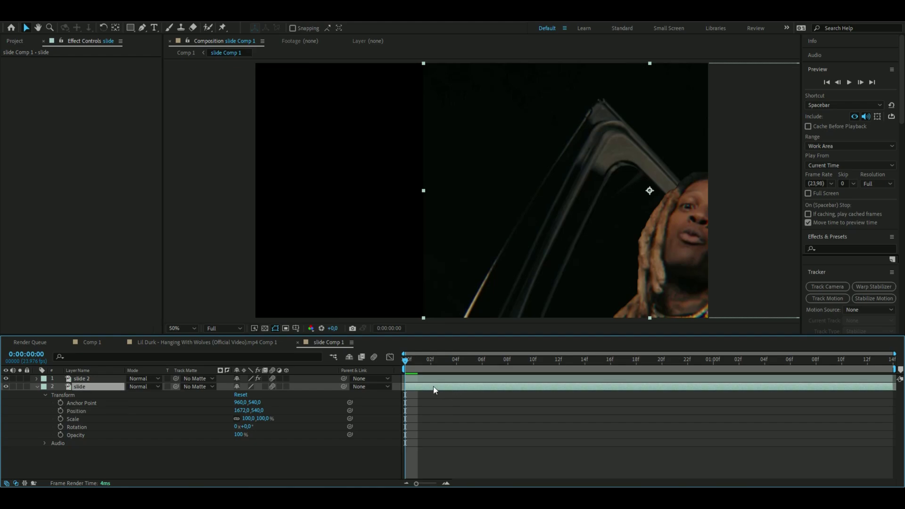
key("ctrl+space")
type("motio")
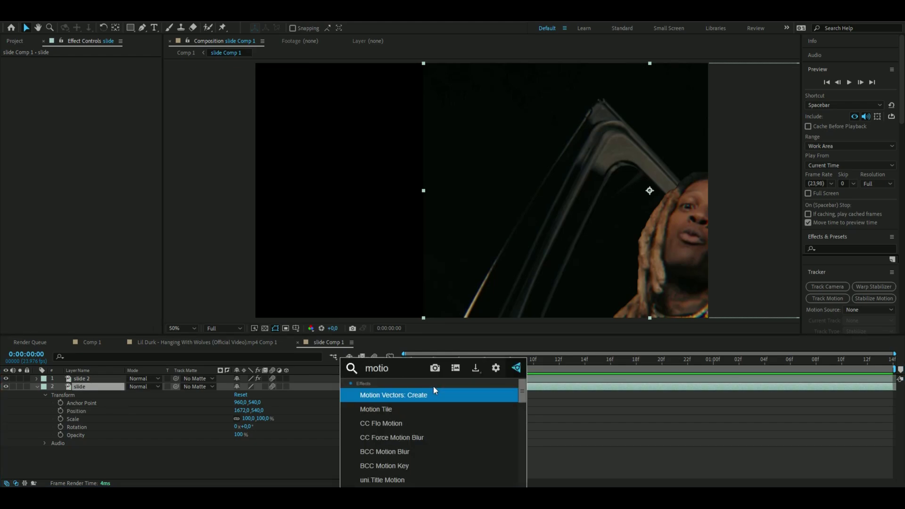
key("Down")
key("Return")
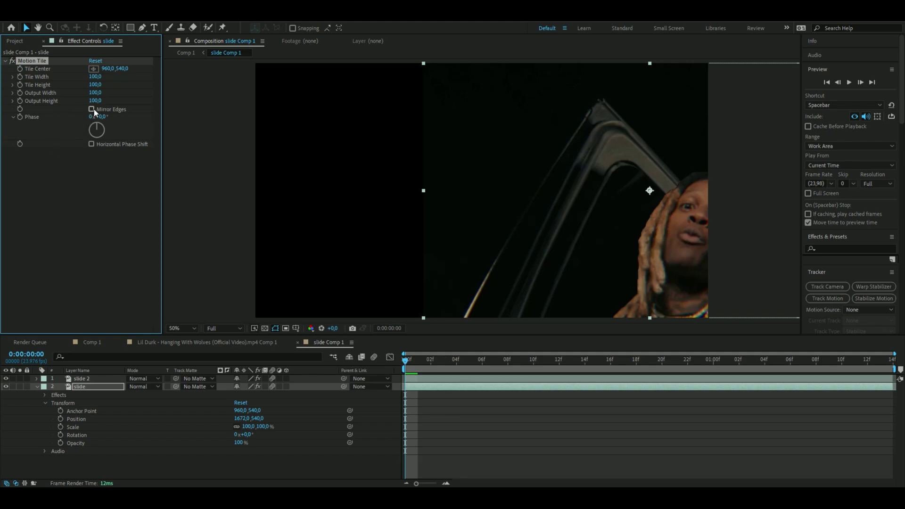
Step: Enable mirrored edges in Motion Tile and set the output width to 1500
left_click(93, 110)
left_click_drag(98, 93, 109, 91)
left_click(96, 93)
type("1")
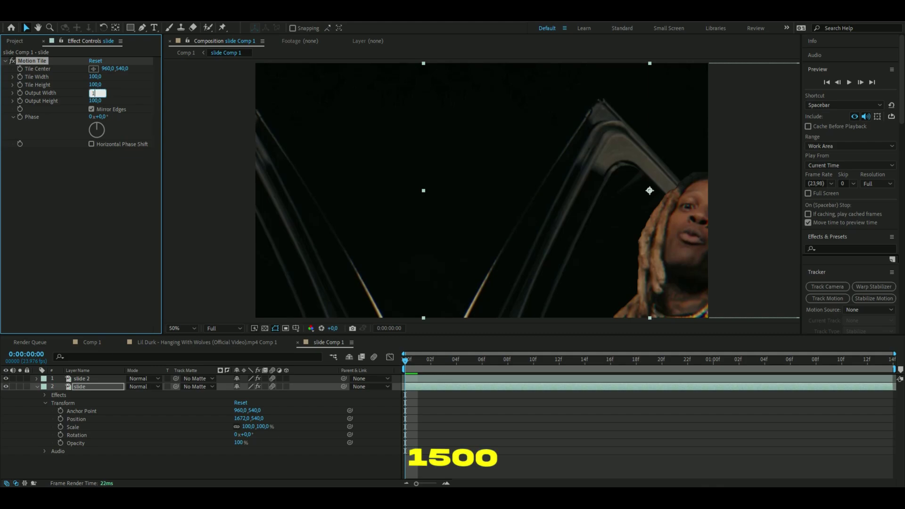
type("500")
key("Return")
Step: Set the lower slide layer's X position to 12480 so it aligns with the cutout, and keyframe its position at the first frame
left_click_drag(240, 418, 513, 432)
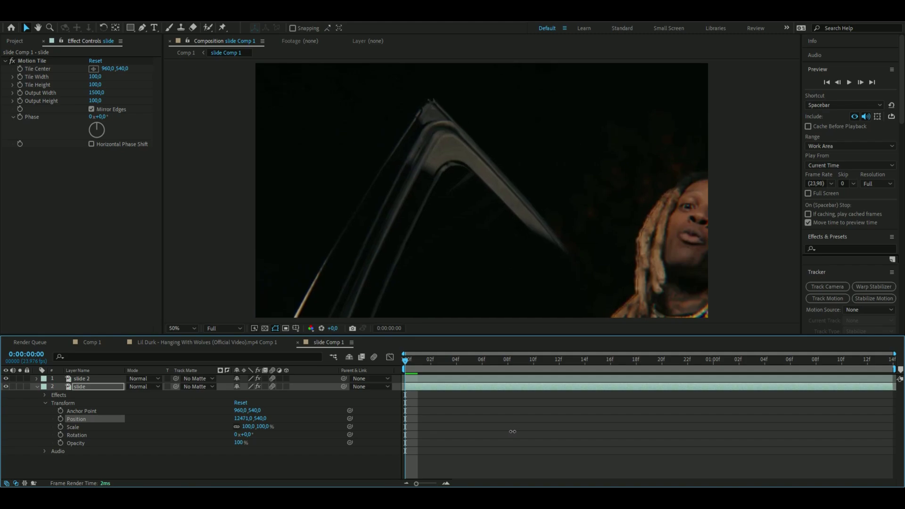
scroll(518, 198, "up", 3)
key("space")
left_click_drag(519, 198, 374, 177)
left_click_drag(707, 301, 397, 233)
key("v")
scroll(406, 233, "down", 1)
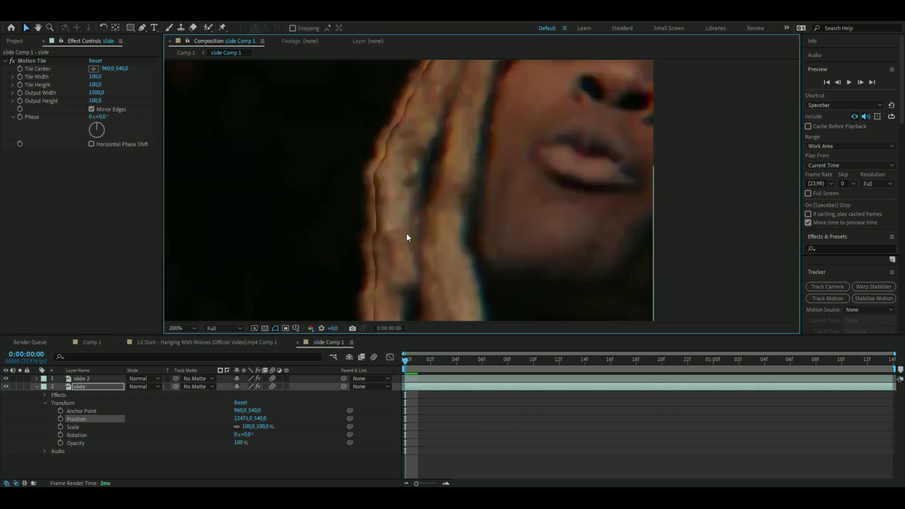
left_click_drag(245, 419, 249, 421)
scroll(381, 286, "down", 6)
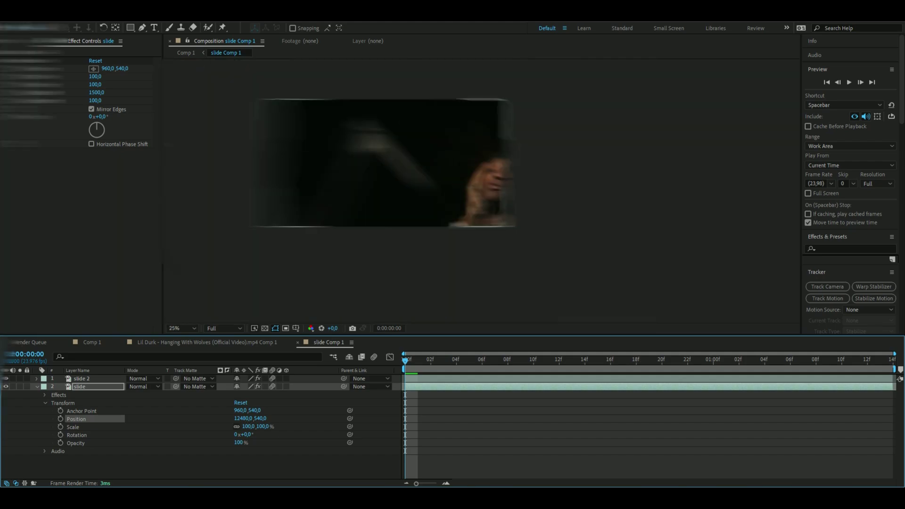
left_click(60, 419)
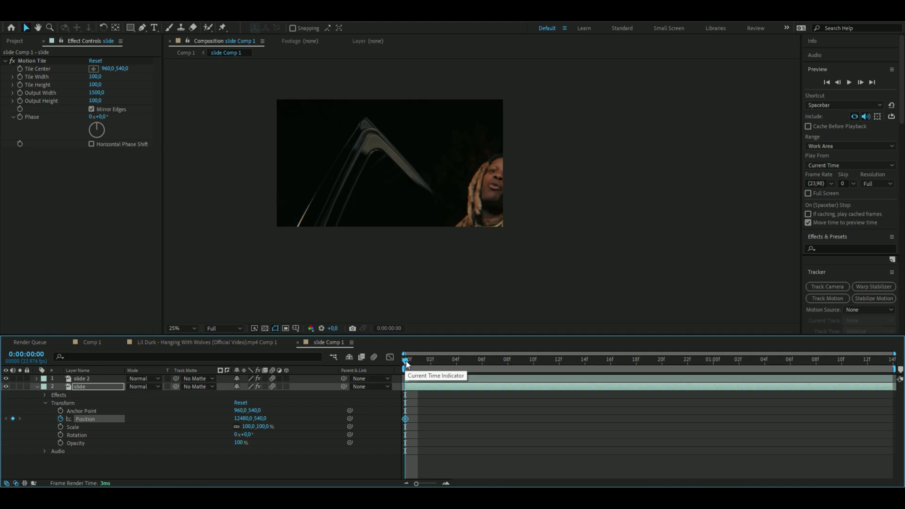
Step: Add a position keyframe at 0:00:01:00 with the lower slide layer's X position set to 5280
left_click_drag(405, 361, 720, 387)
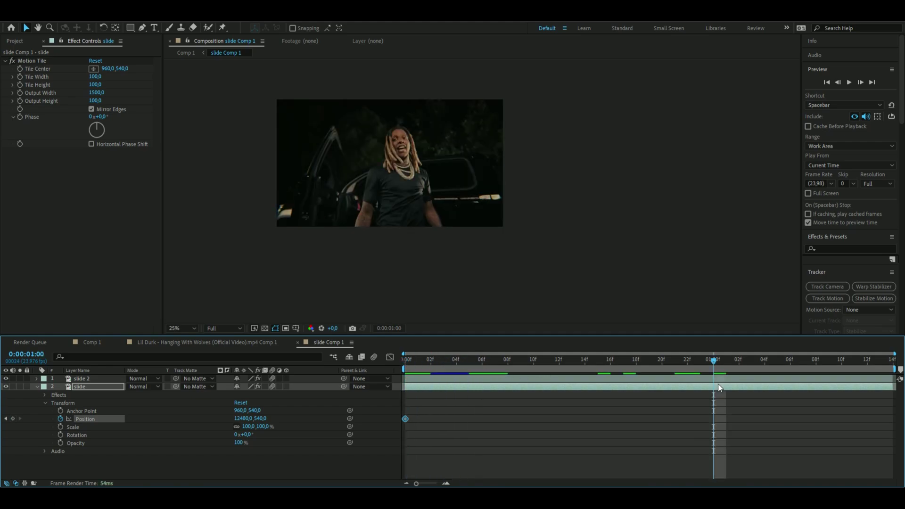
left_click(243, 417)
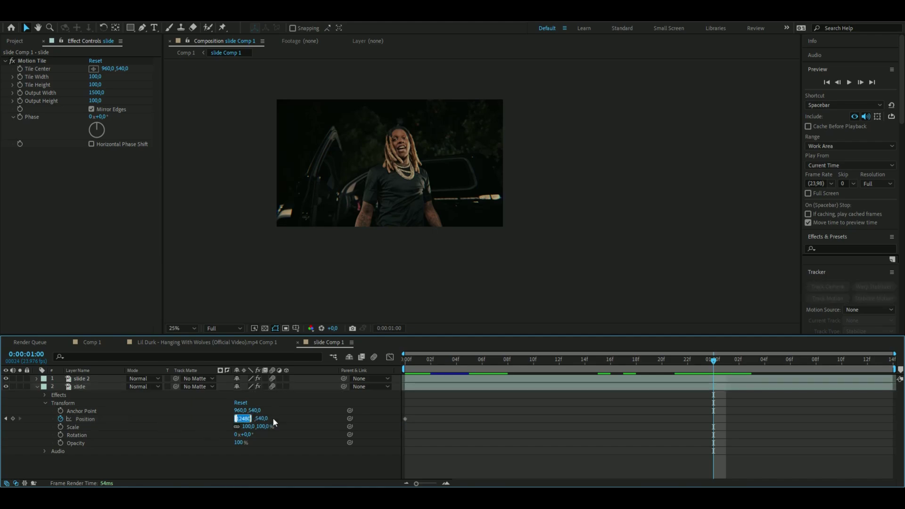
type("5280")
key("Return")
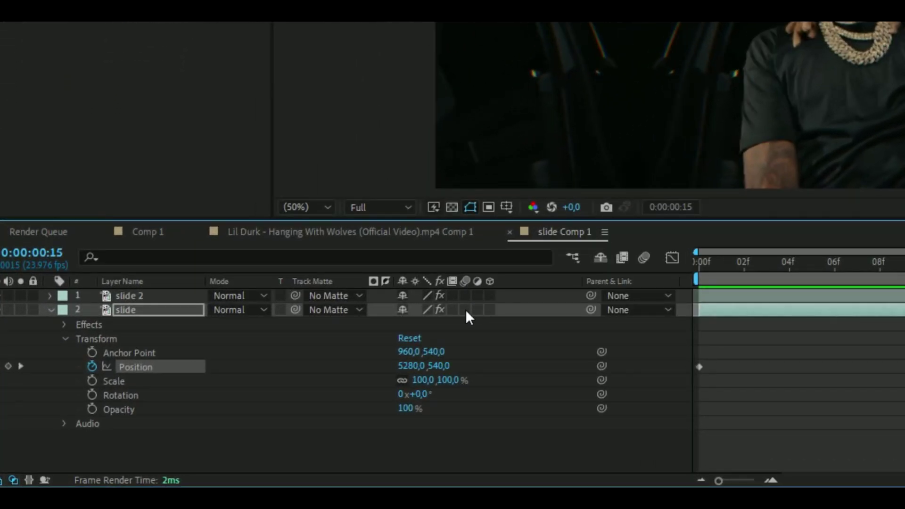
Step: Enable motion blur on the lower slide layer and preview the blurred background slide
left_click(465, 309)
left_click_drag(559, 365, 443, 365)
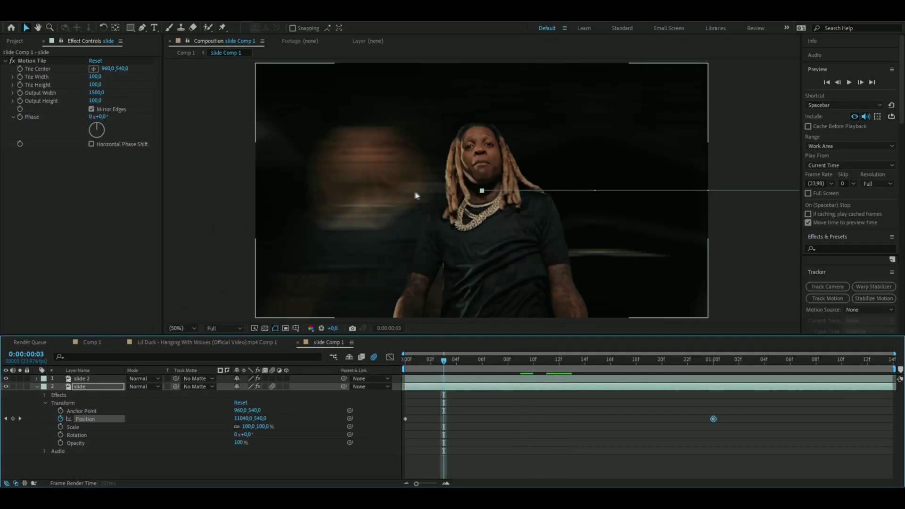
key("space")
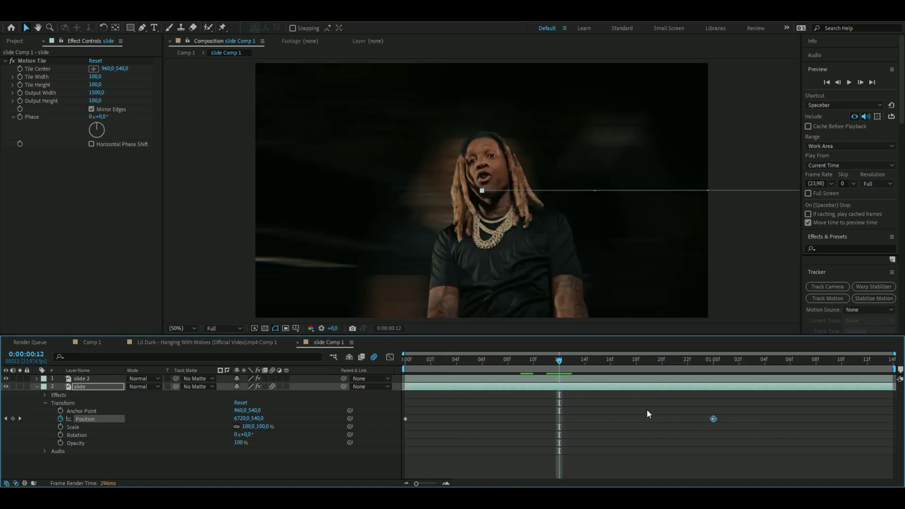
Step: Ease the two position keyframes and reshape their speed graph so the slide starts fast and slows gradually toward the end
left_click_drag(731, 418, 398, 427)
left_click(389, 356)
left_click_drag(459, 360, 404, 367)
left_click(404, 458)
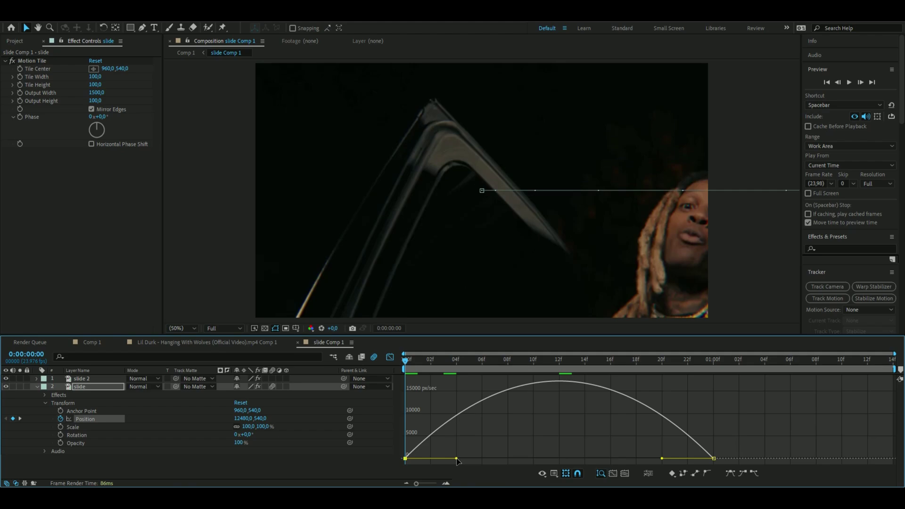
left_click_drag(456, 458, 400, 459)
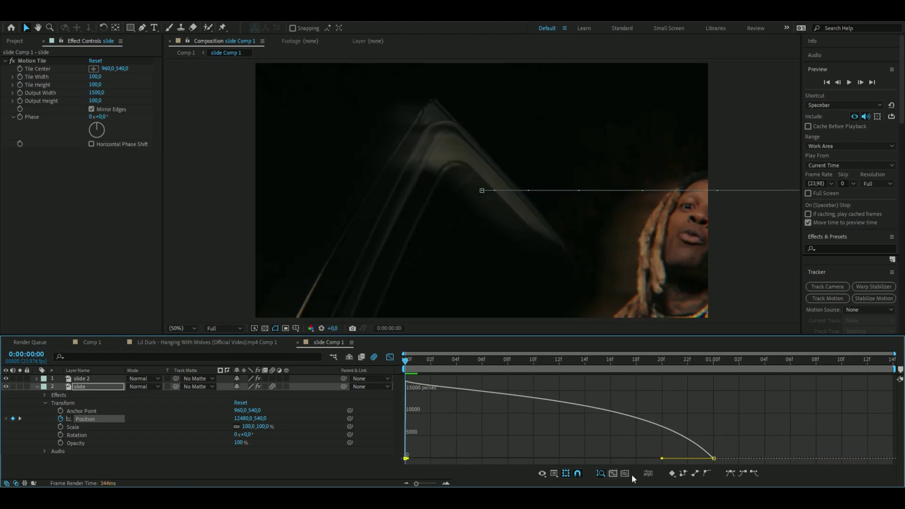
left_click_drag(661, 461, 559, 459)
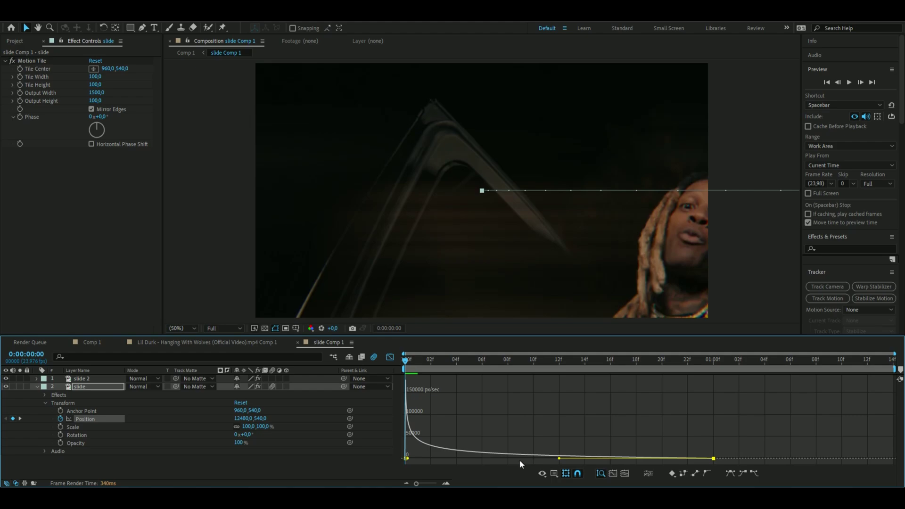
key("shift+F3")
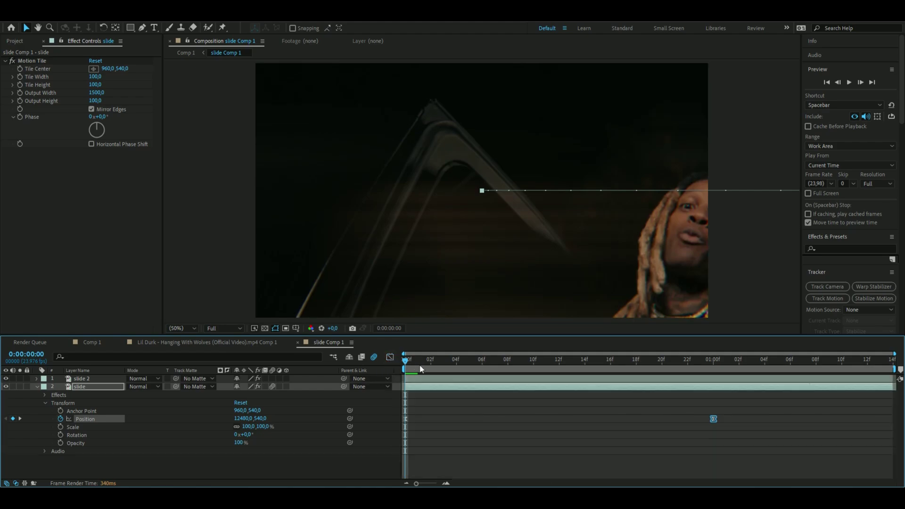
Step: Play back and scrub the slide animation from the start, and collapse the lower slide layer's properties
key("space")
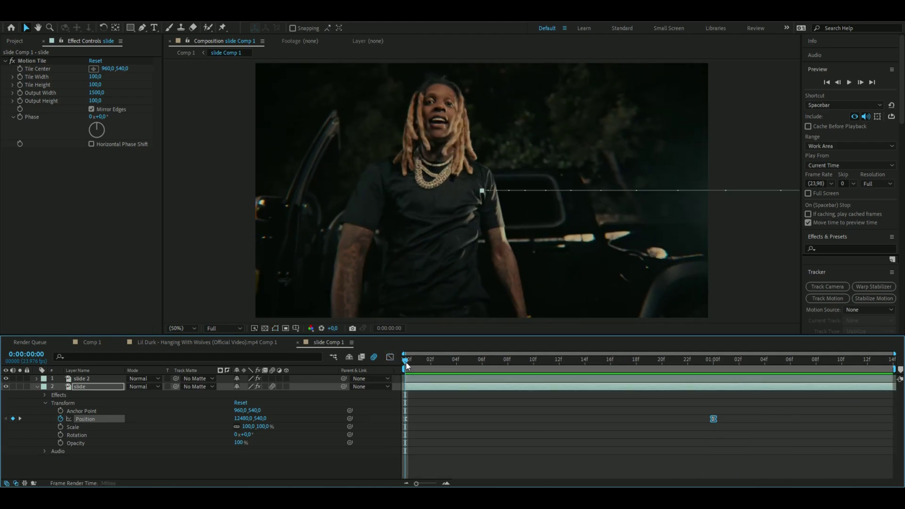
left_click_drag(406, 362, 495, 371)
left_click(37, 386)
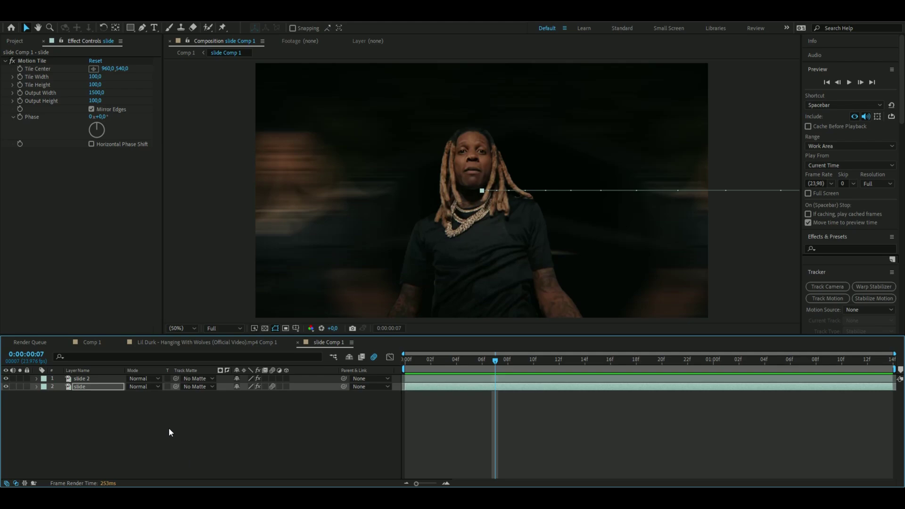
Step: Add an adjustment layer above both slide layers and apply the Curves effect to it
left_click(99, 378)
key("ctrl+alt+y")
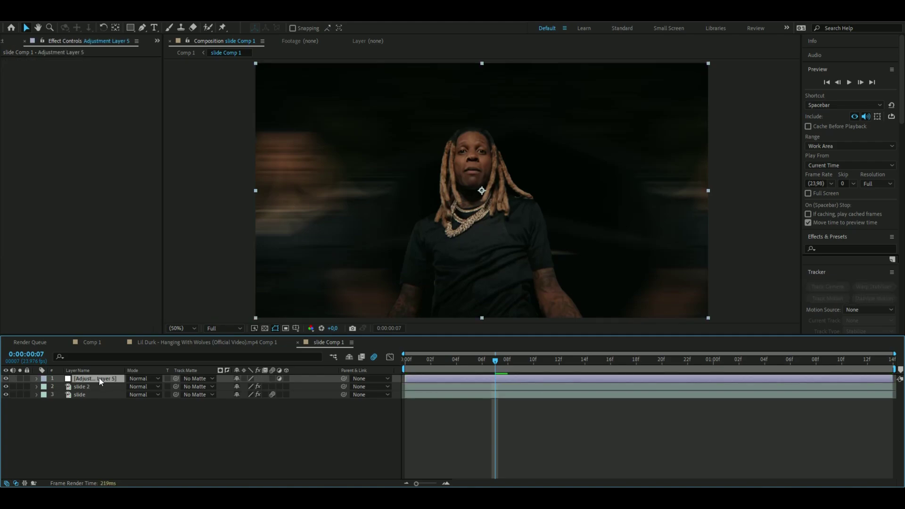
key("ctrl+space")
type("c")
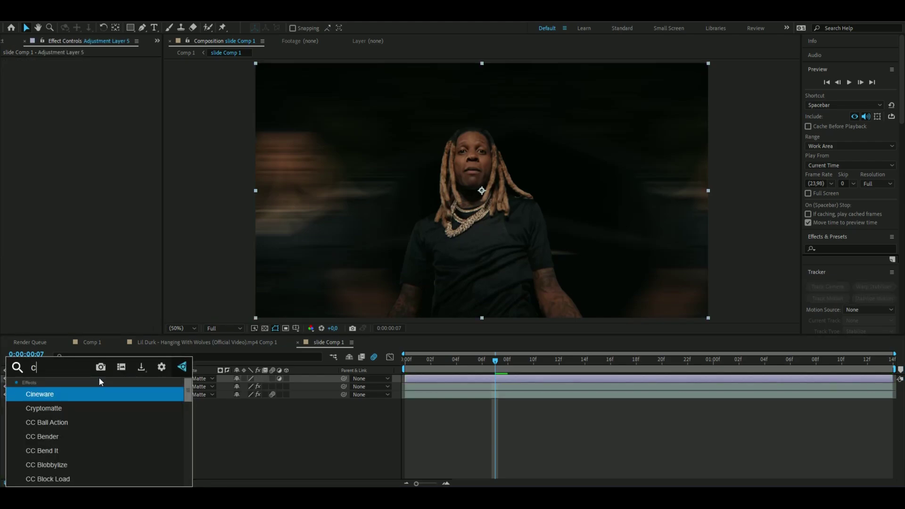
type("urves")
key("Return")
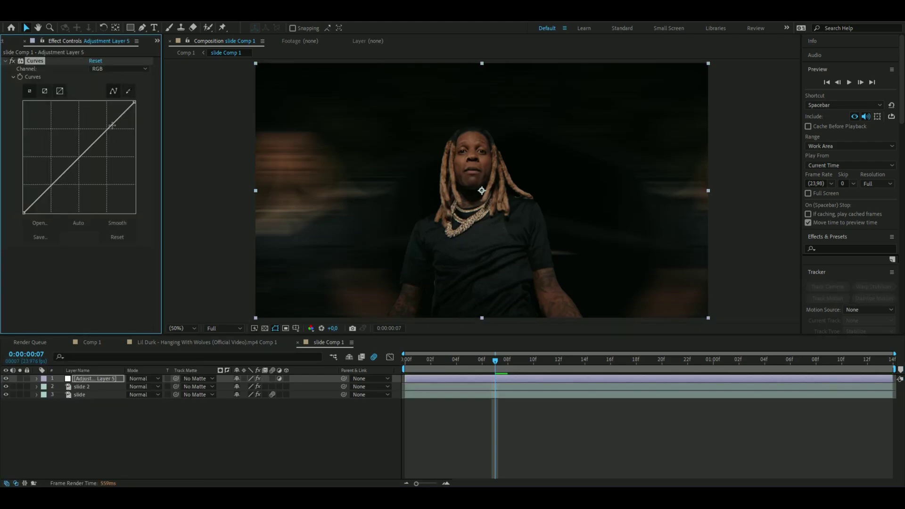
Step: Shape the RGB curve into a slight S by raising the highlights and lowering the shadows
left_click_drag(112, 125, 107, 122)
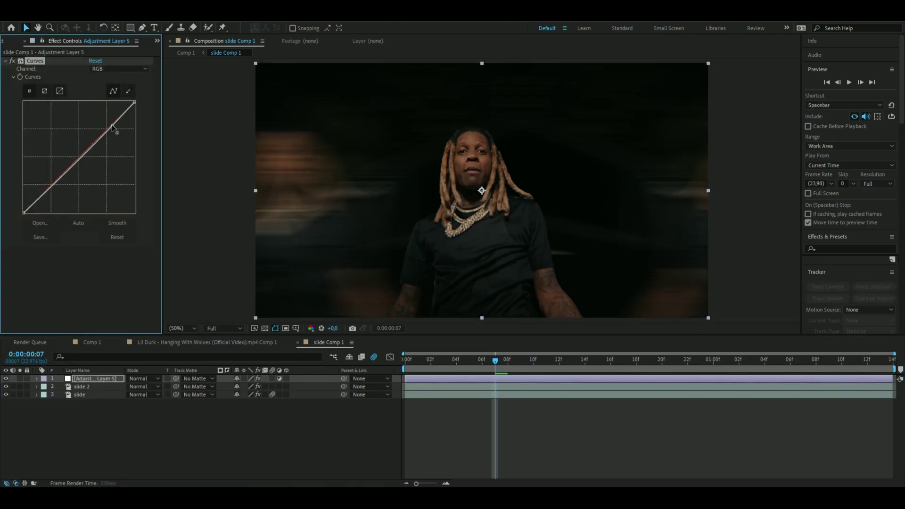
left_click(52, 186)
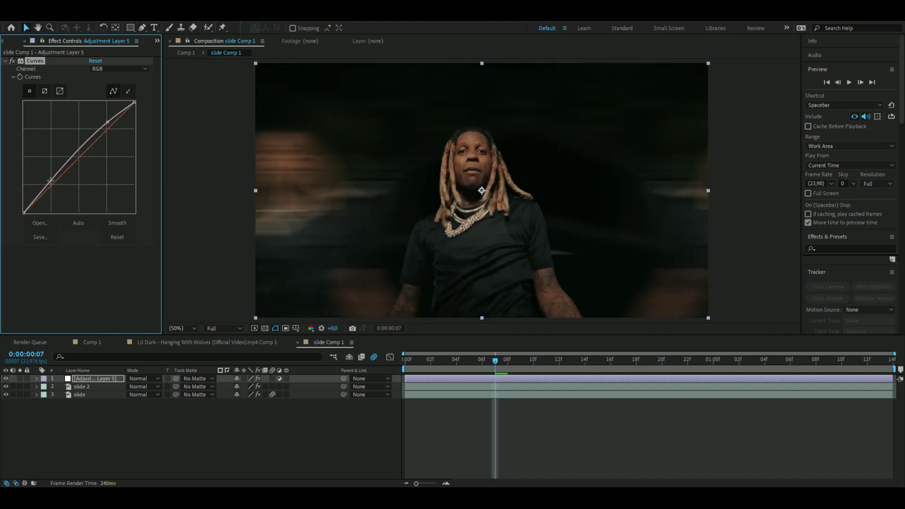
left_click_drag(51, 181, 56, 189)
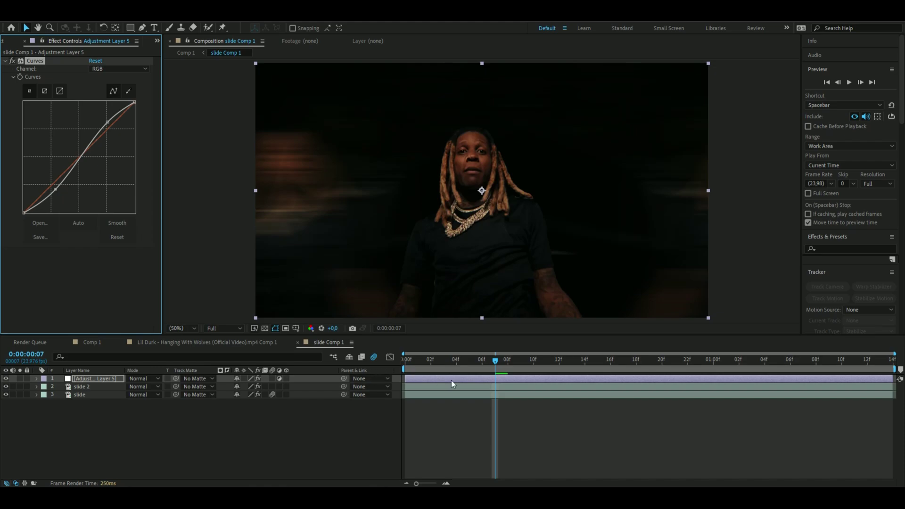
Step: Apply Deep Glow to the adjustment layer with exposure 1.25, smooth blending enabled and the threshold at about 70%
key("ctrl+space")
type("d")
left_click(424, 393)
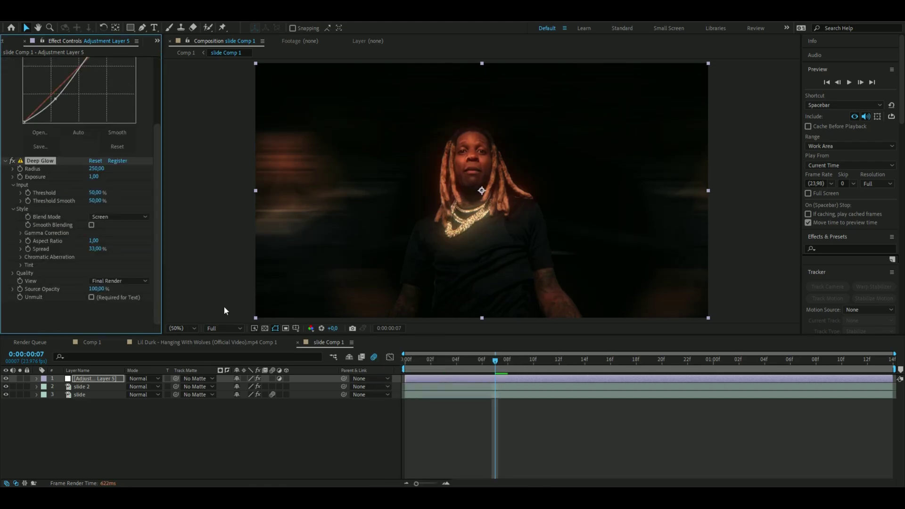
left_click(223, 347)
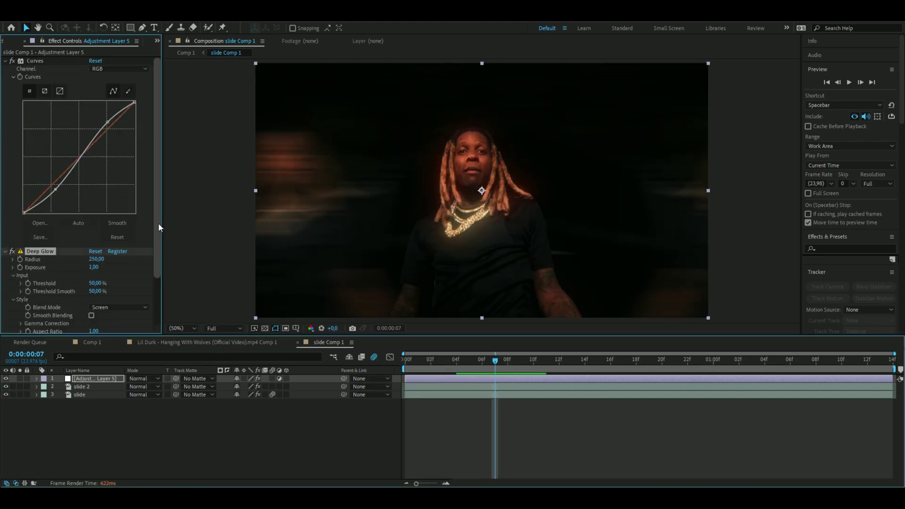
left_click_drag(158, 224, 154, 271)
left_click_drag(97, 217, 107, 234)
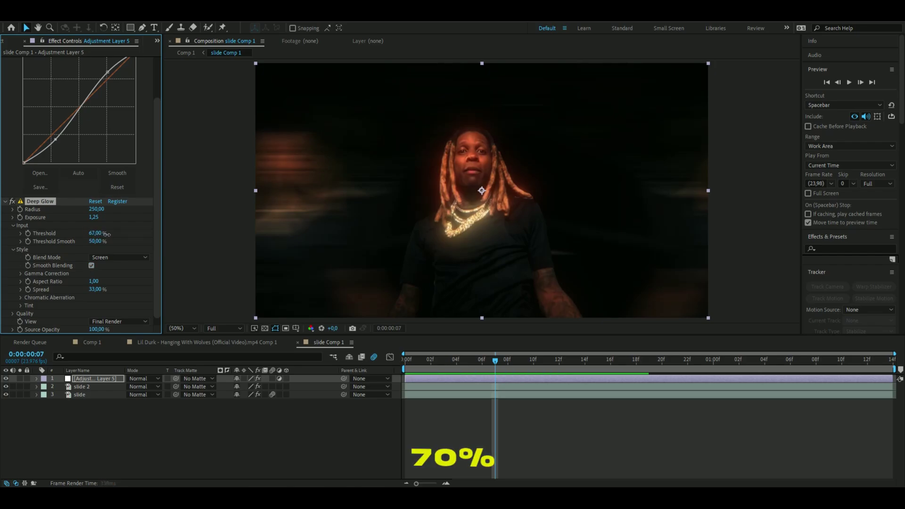
Step: Rename the adjustment layer holding the Curves and Deep Glow effects as cc
right_click(87, 378)
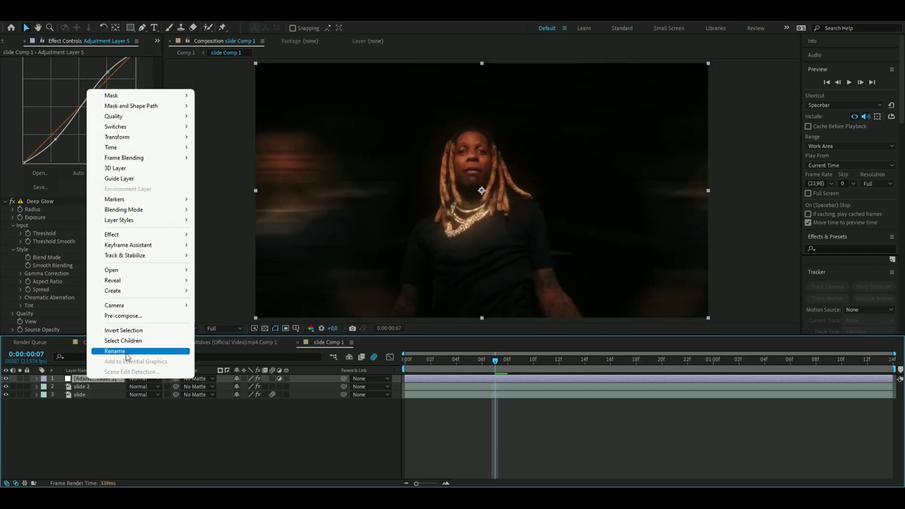
left_click(126, 353)
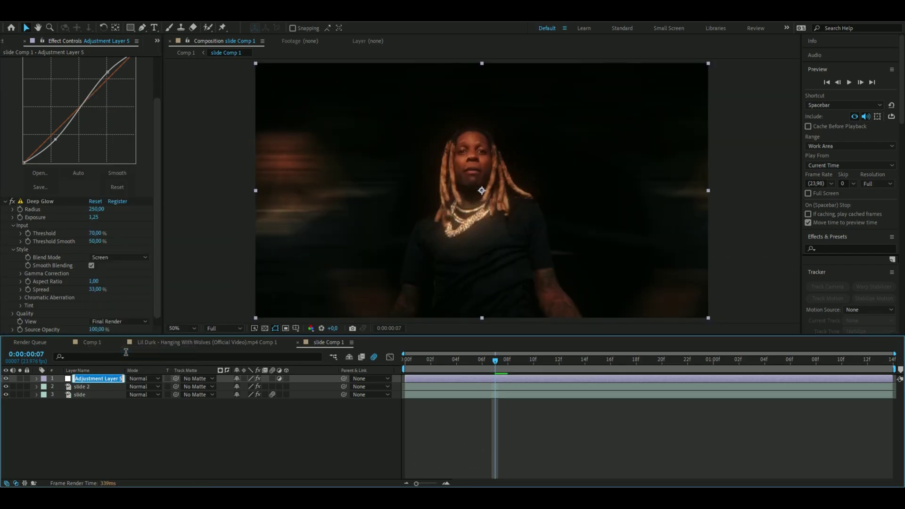
type("cc")
key("Return")
Step: Add a new adjustment layer above cc, apply CC Vignette with its default settings, and rename the layer as vig
key("ctrl+alt+y")
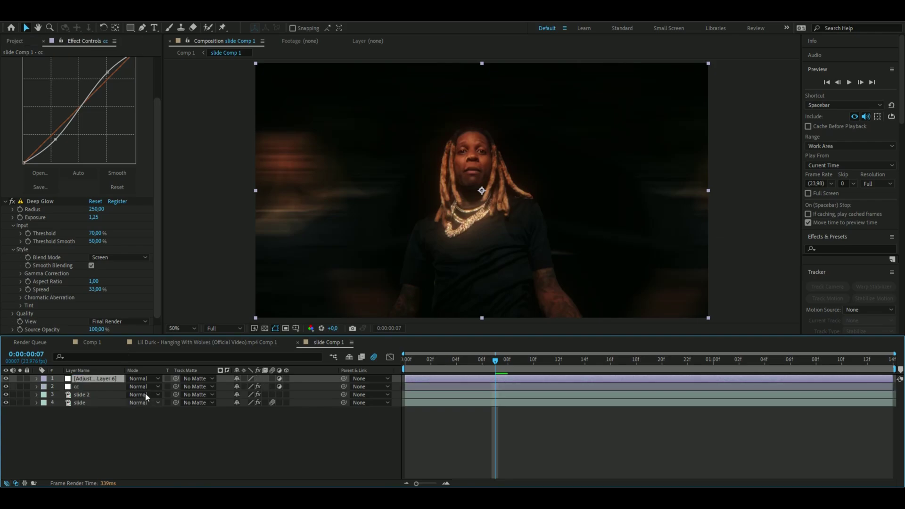
key("ctrl+space")
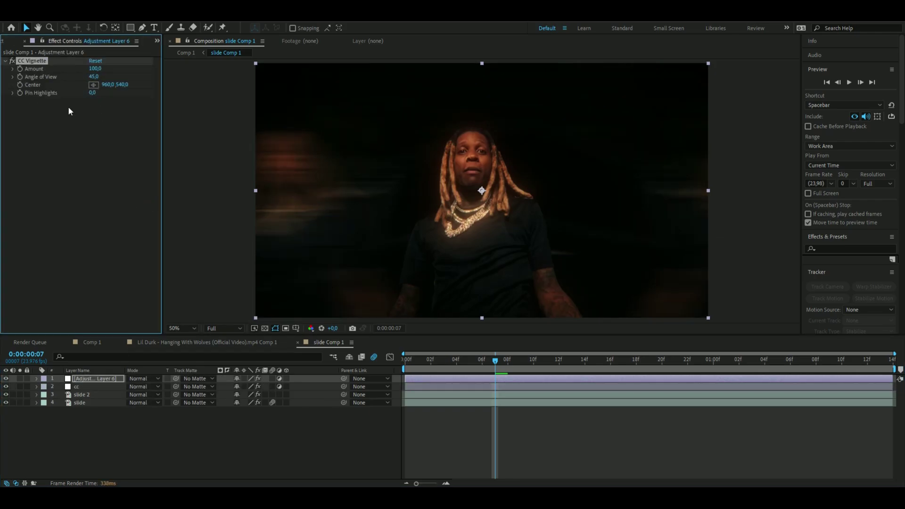
right_click(91, 380)
left_click(122, 355)
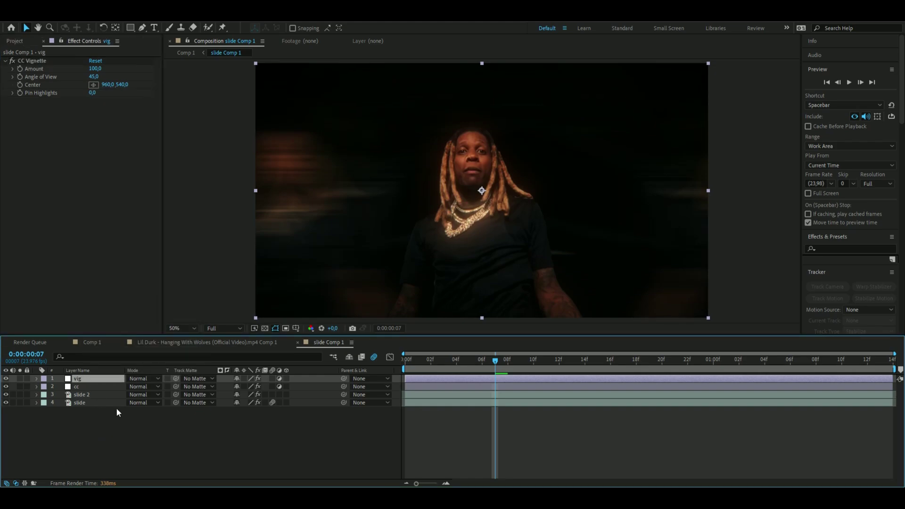
Step: Add another adjustment layer above vig and apply the Sharpen effect with a sharpen amount of 50
key("ctrl+alt+y")
key("ctrl+space")
type("s")
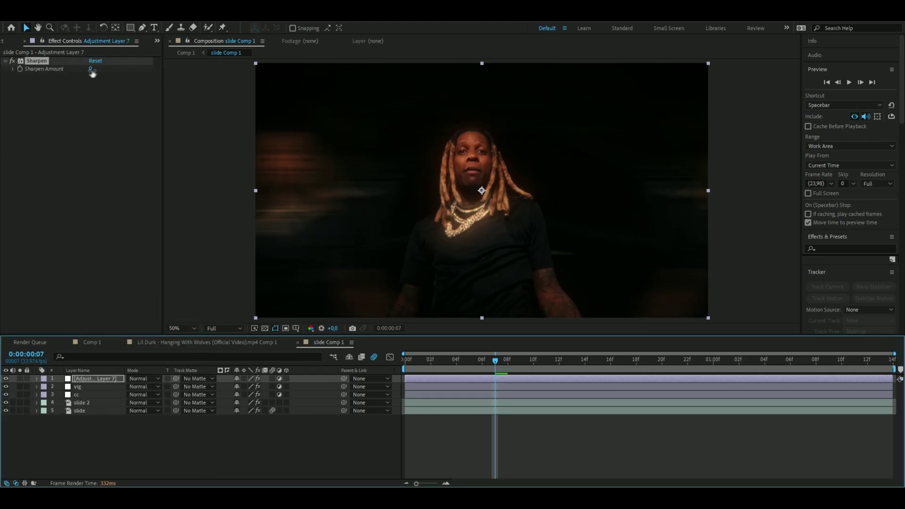
left_click(91, 69)
key("BackSpace")
type("50")
key("Return")
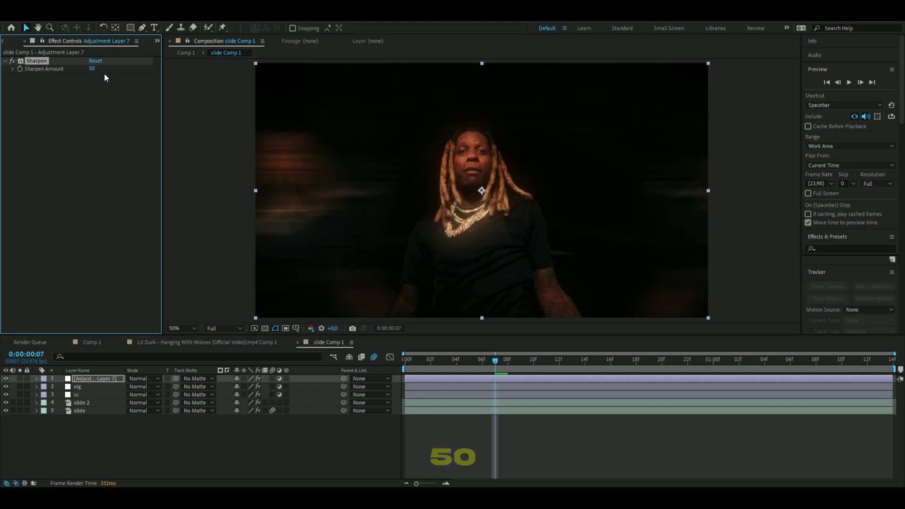
Step: Compare the performer's face up close with the Sharpen effect switched off and on
scroll(522, 144, "up", 2)
key("h")
left_click_drag(522, 144, 539, 268)
left_click_drag(549, 178, 542, 196)
left_click(12, 63)
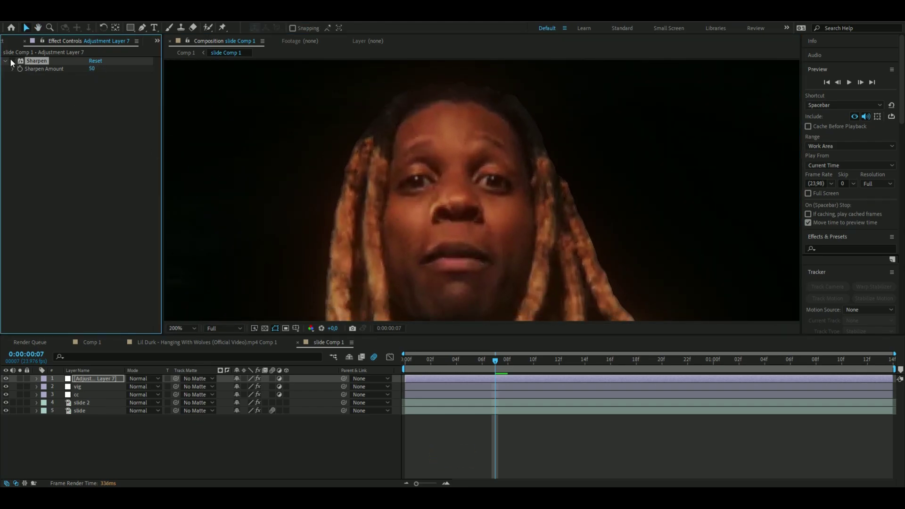
left_click(12, 61)
left_click(11, 61)
left_click(12, 60)
scroll(469, 165, "down", 2)
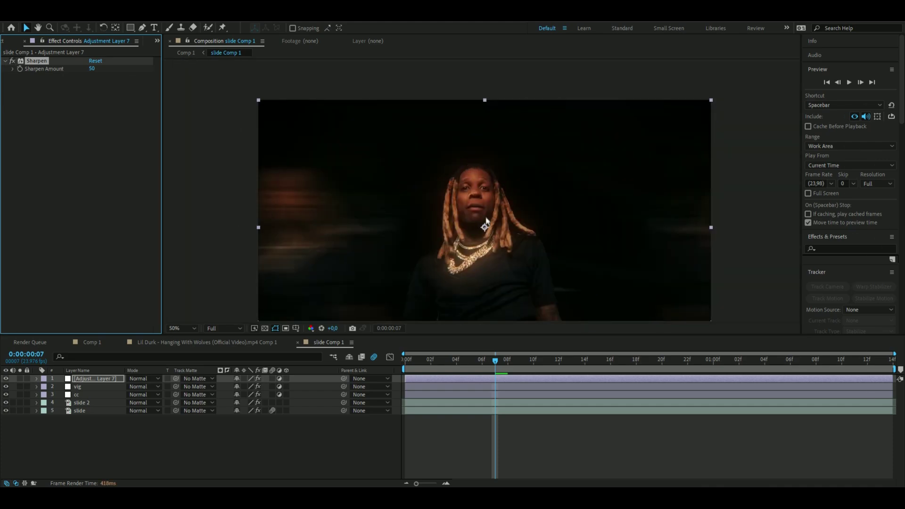
Step: Rename the sharpening layer as sharp and add a new adjustment layer above it
type("sharp")
key("Return")
key("ctrl+alt+y")
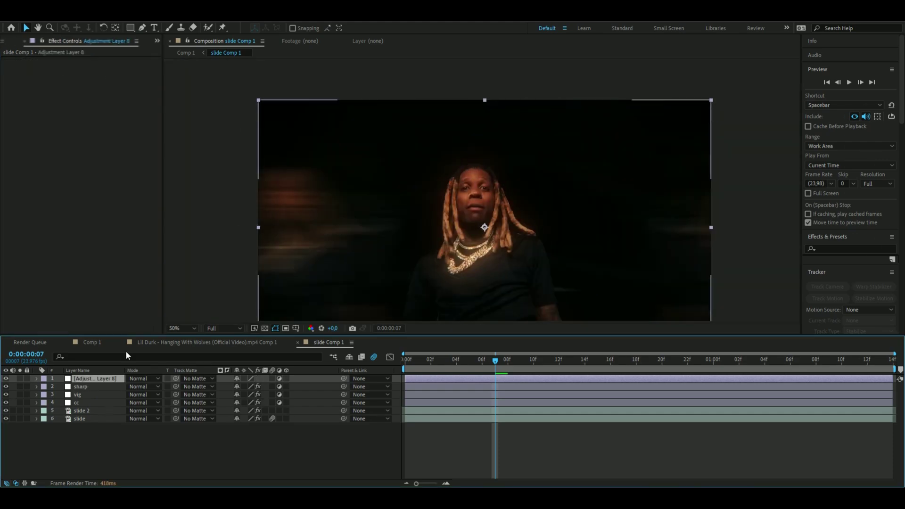
Step: Apply the Noise effect to the new adjustment layer with 10% noise and color noise turned off
key("ctrl+space")
type("no")
key("Return")
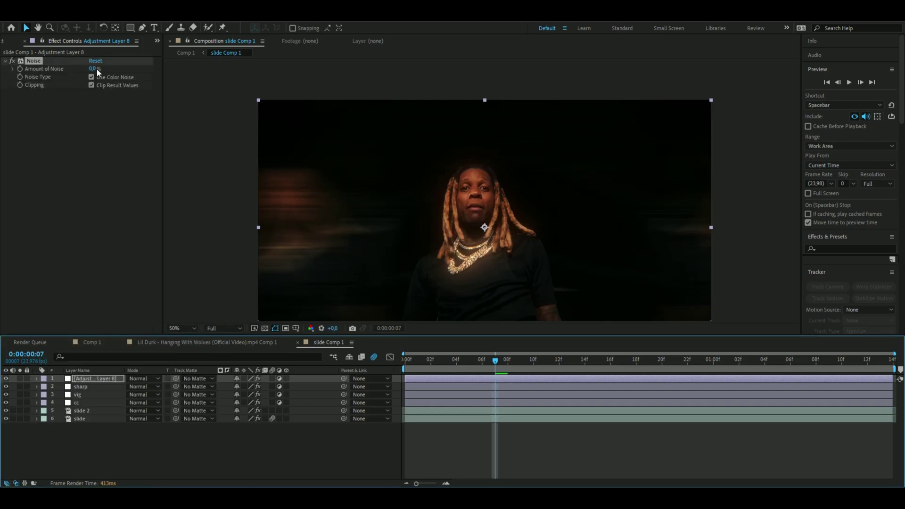
left_click(97, 69)
type("10")
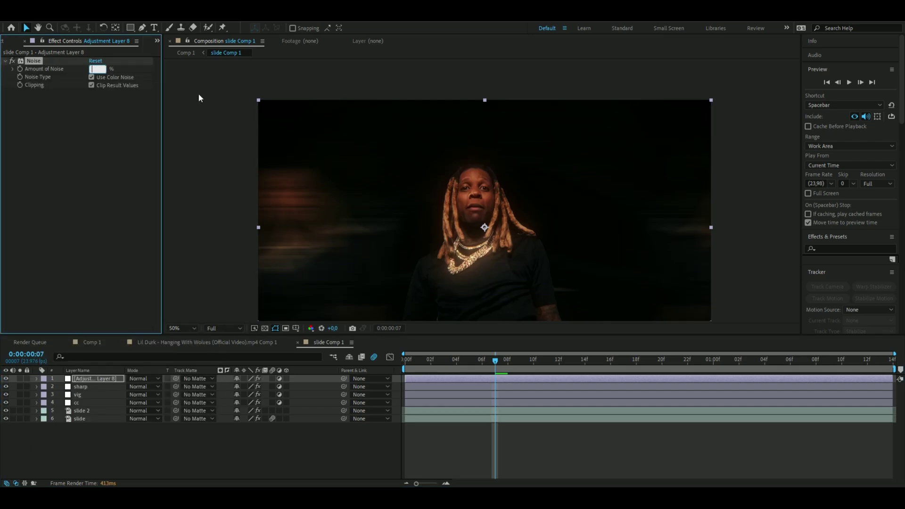
key("Return")
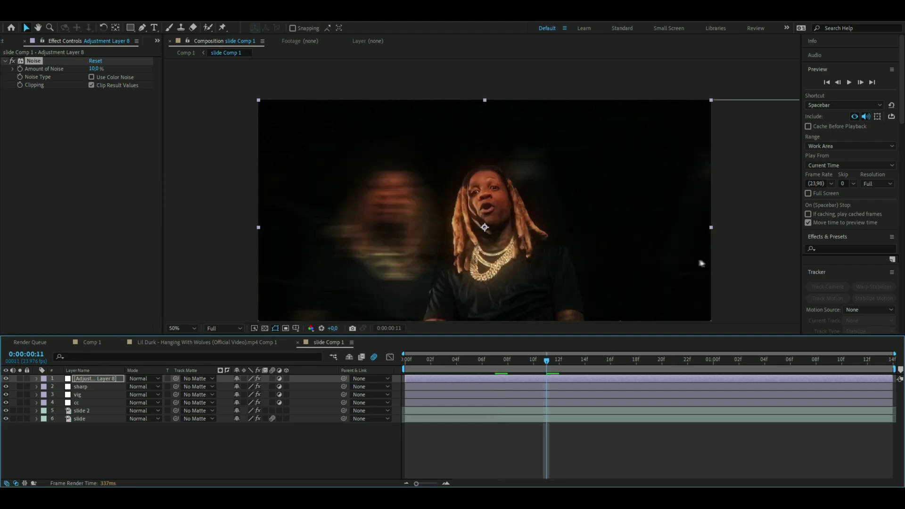
Step: Review the graded slide animation at frames 2 and 11, and deselect the noise layer
key("space")
left_click_drag(740, 270, 744, 232)
left_click(436, 369)
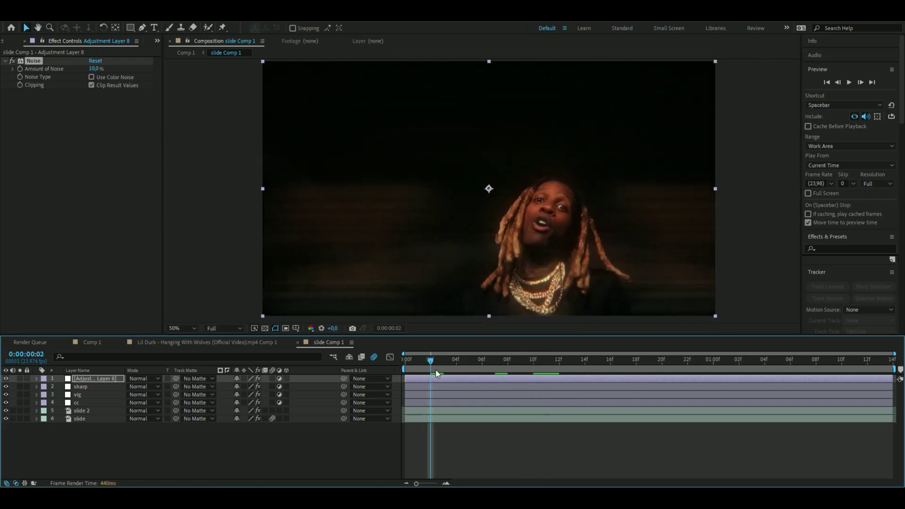
scroll(561, 275, "down", 2)
scroll(561, 274, "up", 2)
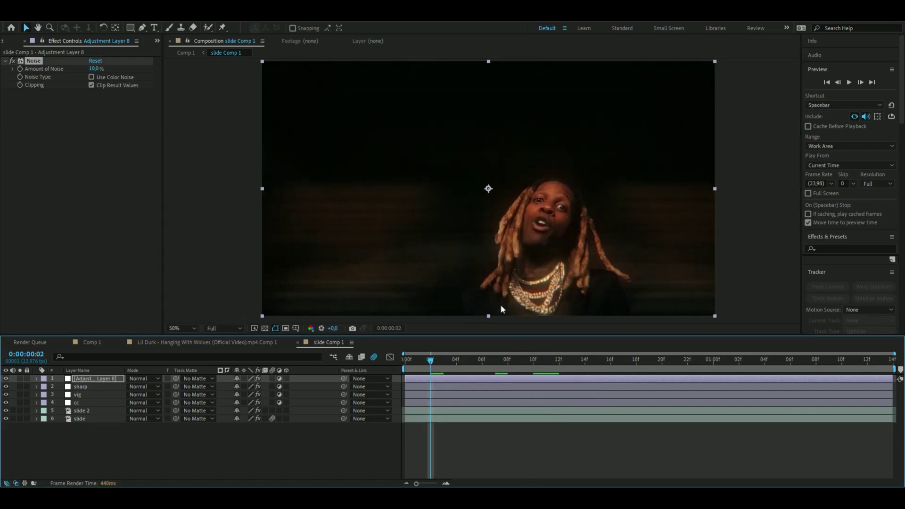
left_click_drag(470, 366, 543, 366)
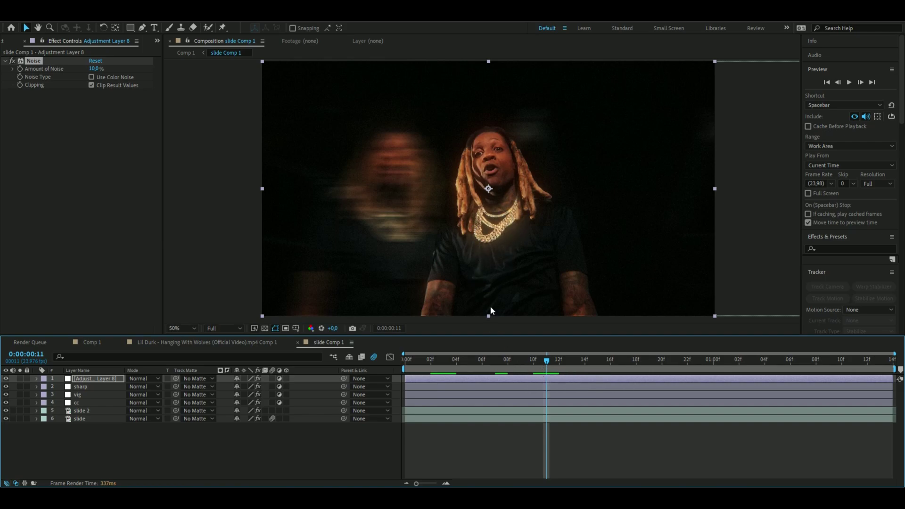
left_click(238, 454)
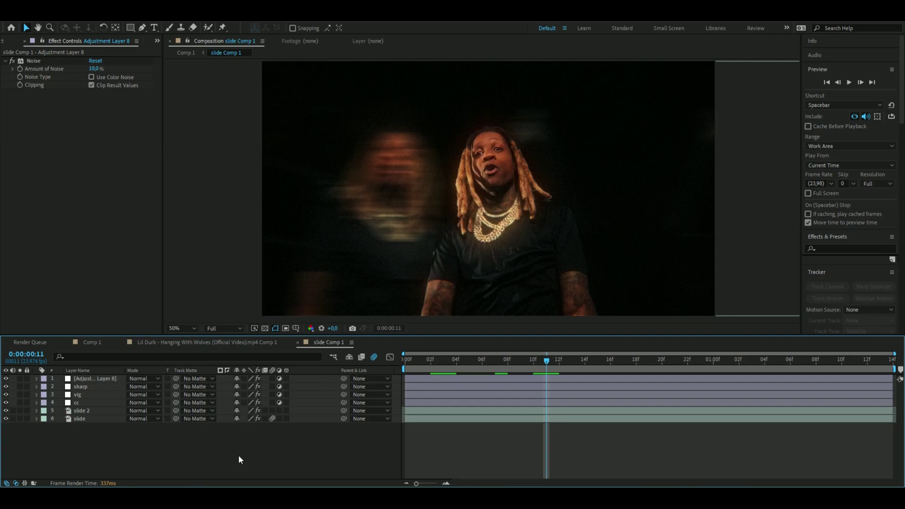